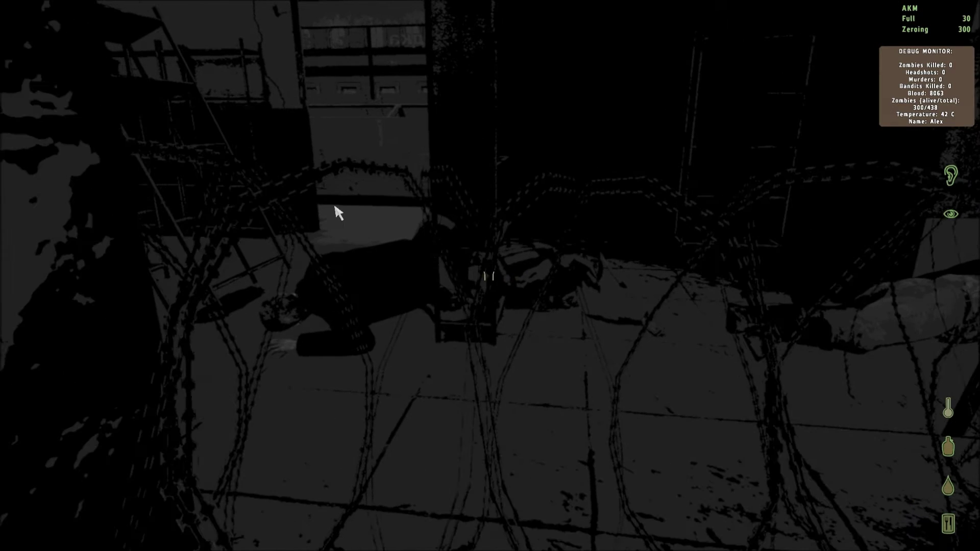
{"action": "key", "text": "g"}
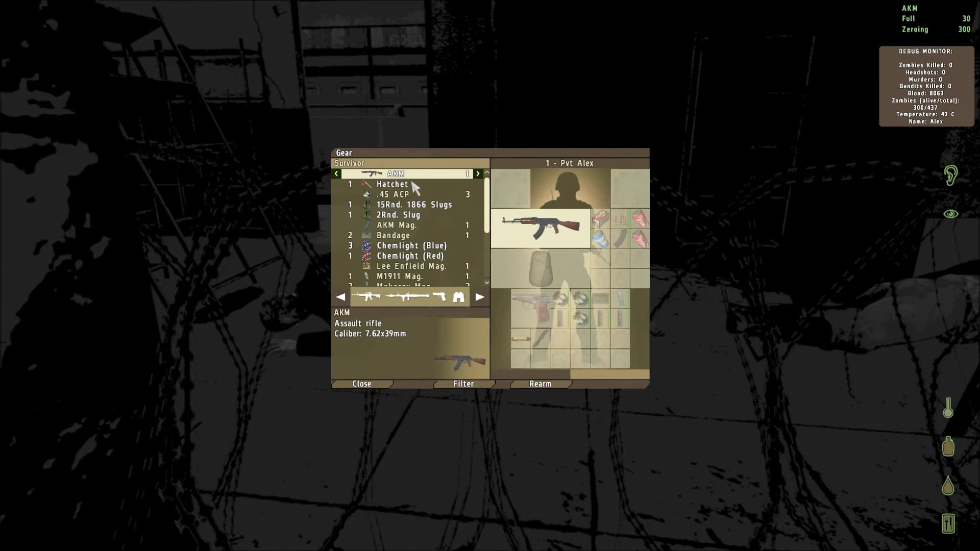
{"action": "scroll", "coordinate": [440, 242], "scroll_direction": "down", "scroll_amount": 3}
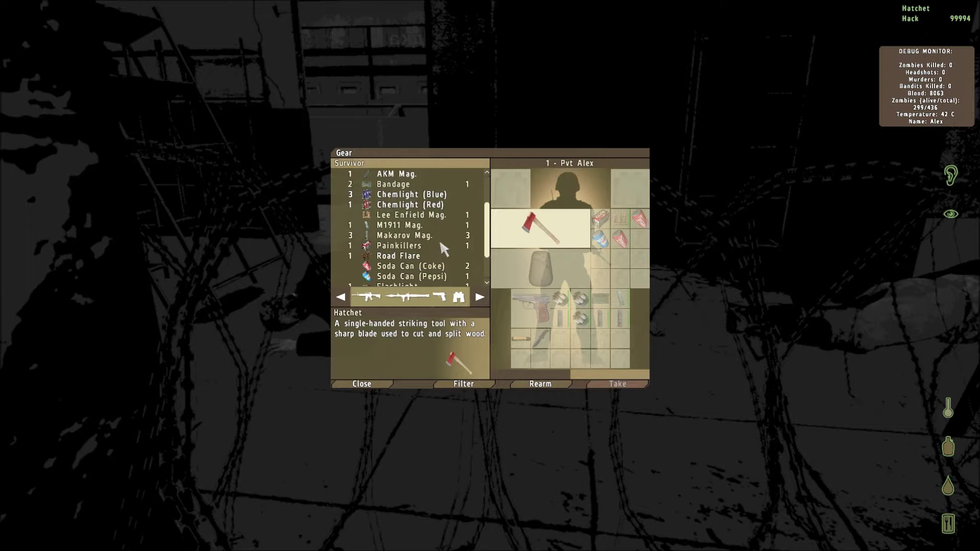
{"action": "scroll", "coordinate": [440, 246], "scroll_direction": "down", "scroll_amount": 3}
{"action": "scroll", "coordinate": [440, 254], "scroll_direction": "down", "scroll_amount": 2}
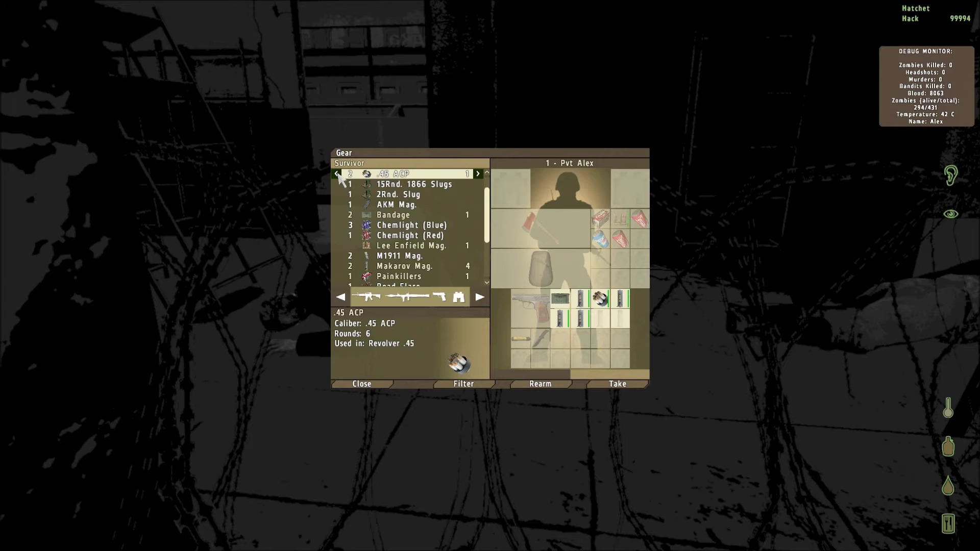
{"action": "key", "text": "Escape"}
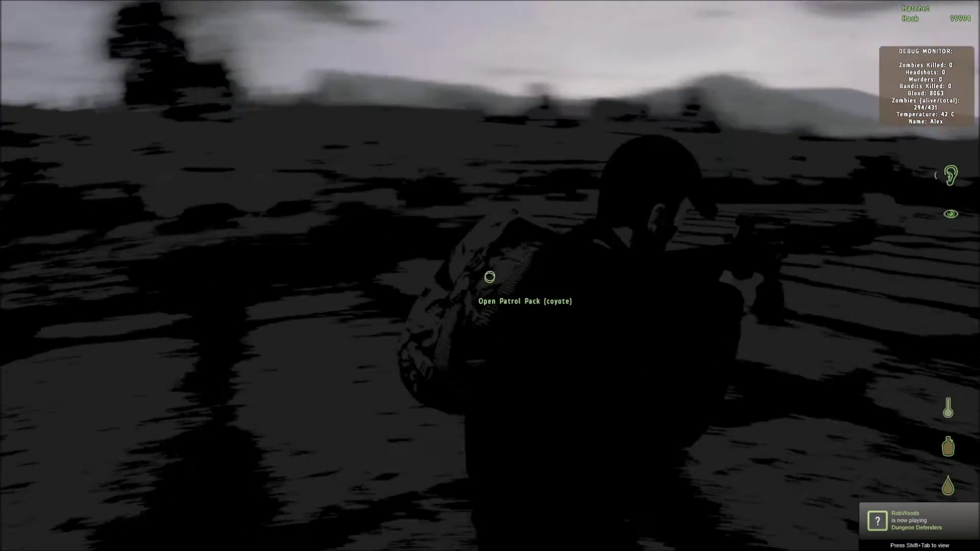
{"action": "left_click_drag", "start_coordinate": [490, 277], "coordinate": [489, 278]}
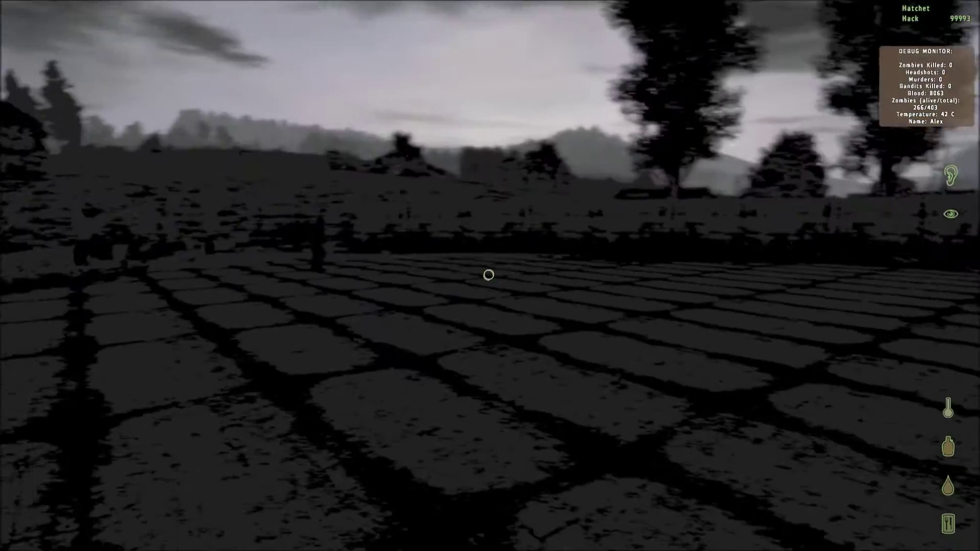
{"action": "key", "text": "g"}
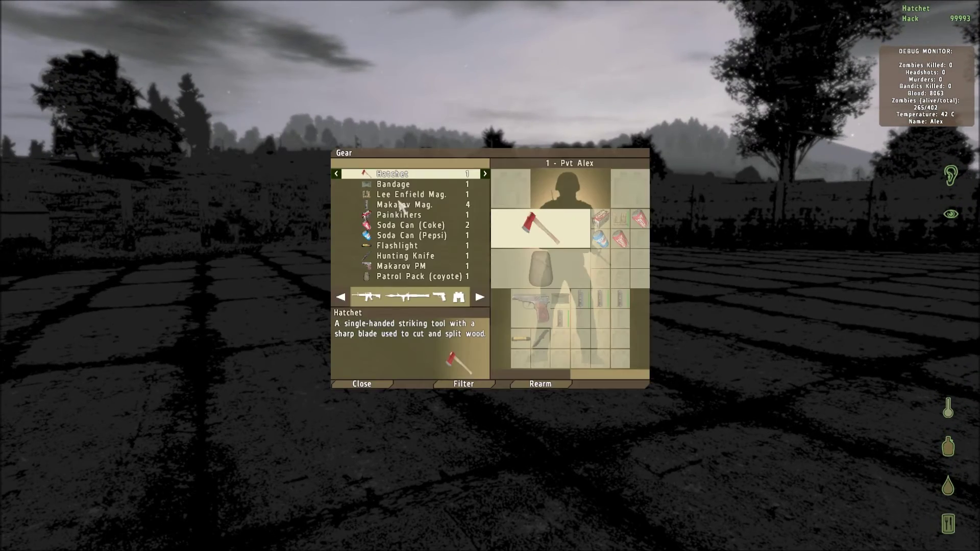
{"action": "key", "text": "Escape"}
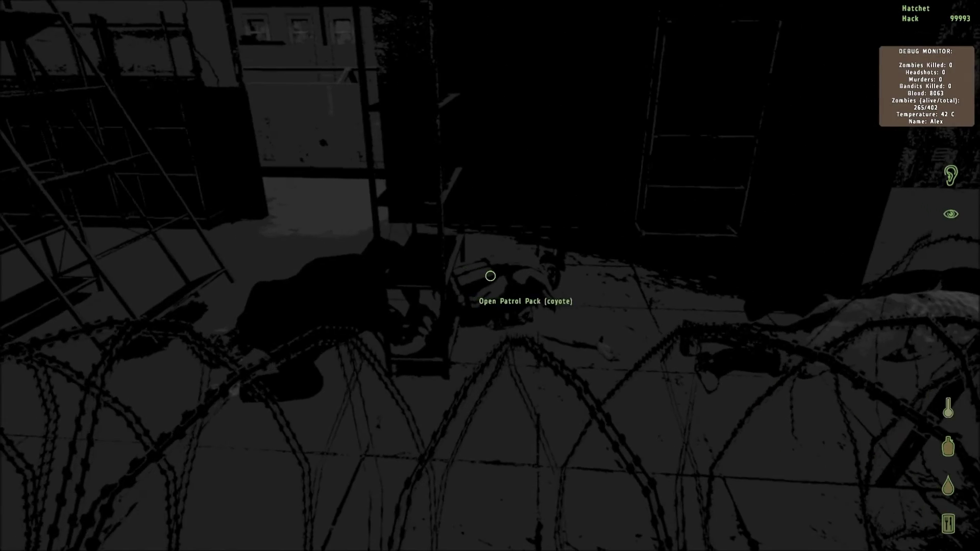
{"action": "key", "text": "g"}
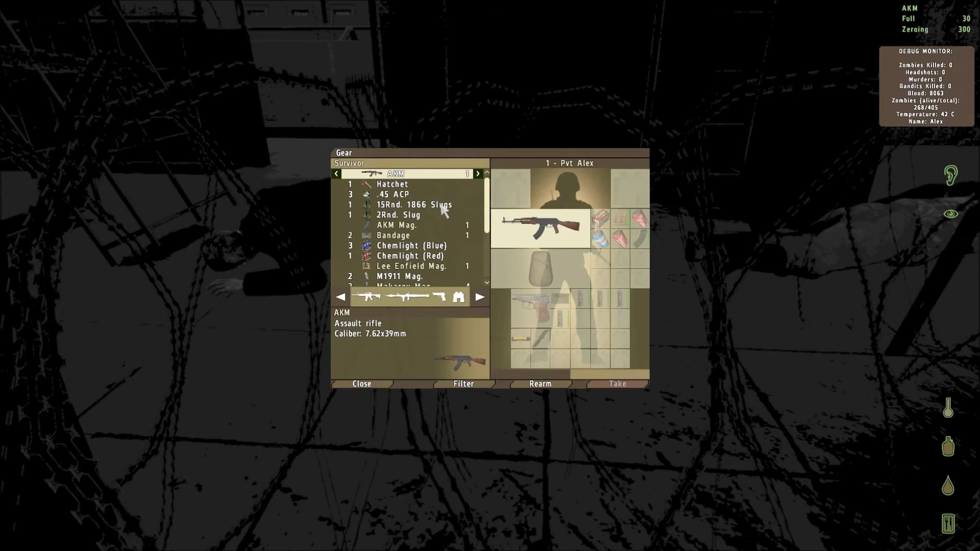
{"action": "key", "text": "Escape"}
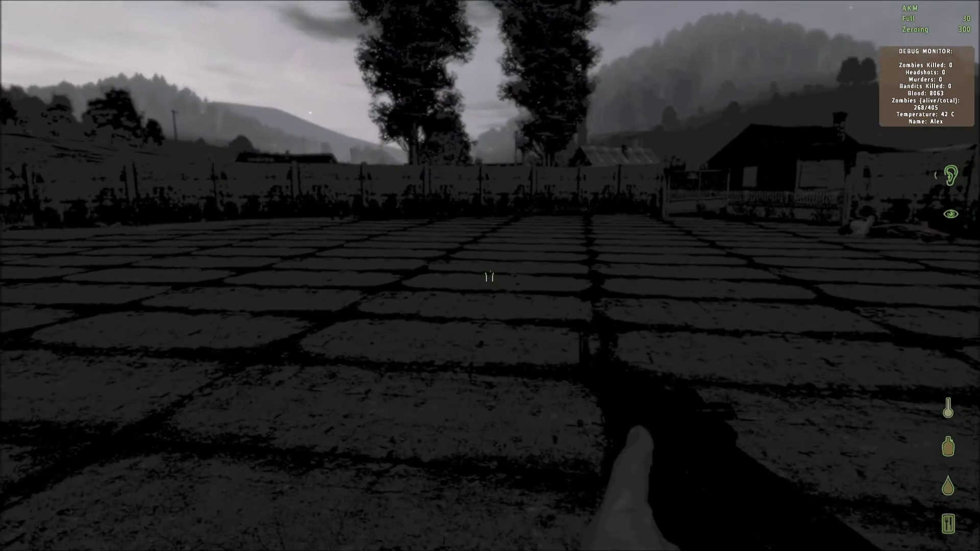